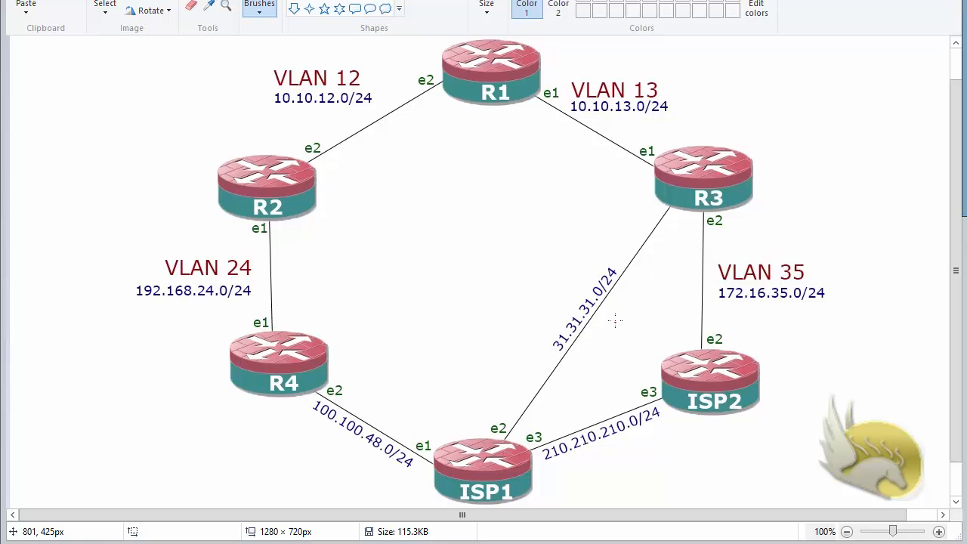
Step: Circle the 31.31.31.0/24 and 100.100.48.0/24 network labels in red on the topology diagram
{"action": "mouse_move", "coordinate": [626, 284]}
{"action": "left_mouse_down"}
{"action": "mouse_move", "coordinate": [568, 349]}
{"action": "mouse_move", "coordinate": [568, 261]}
{"action": "mouse_move", "coordinate": [626, 309]}
{"action": "mouse_move", "coordinate": [607, 330]}
{"action": "left_mouse_up"}
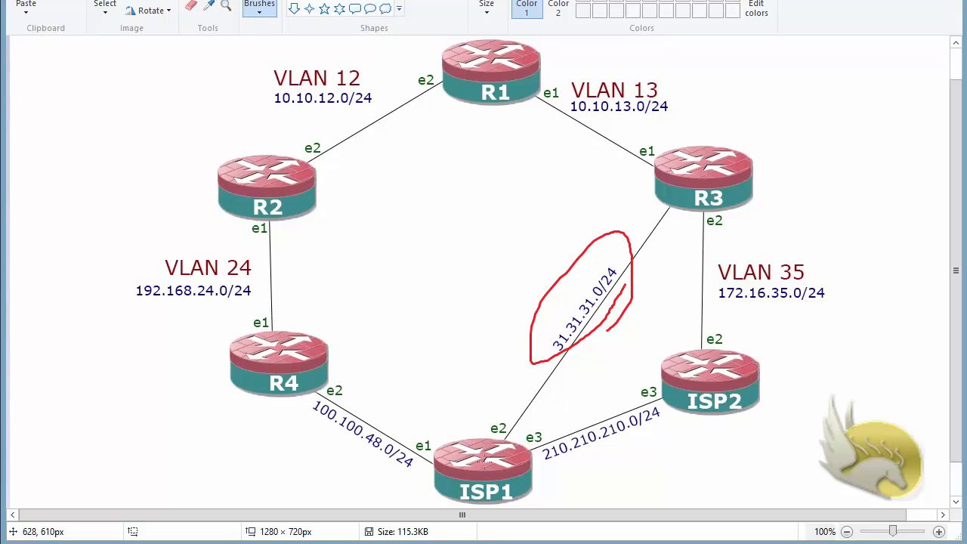
{"action": "mouse_move", "coordinate": [412, 476]}
{"action": "left_mouse_down"}
{"action": "mouse_move", "coordinate": [330, 454]}
{"action": "mouse_move", "coordinate": [310, 390]}
{"action": "mouse_move", "coordinate": [408, 437]}
{"action": "mouse_move", "coordinate": [416, 473]}
{"action": "left_mouse_up"}
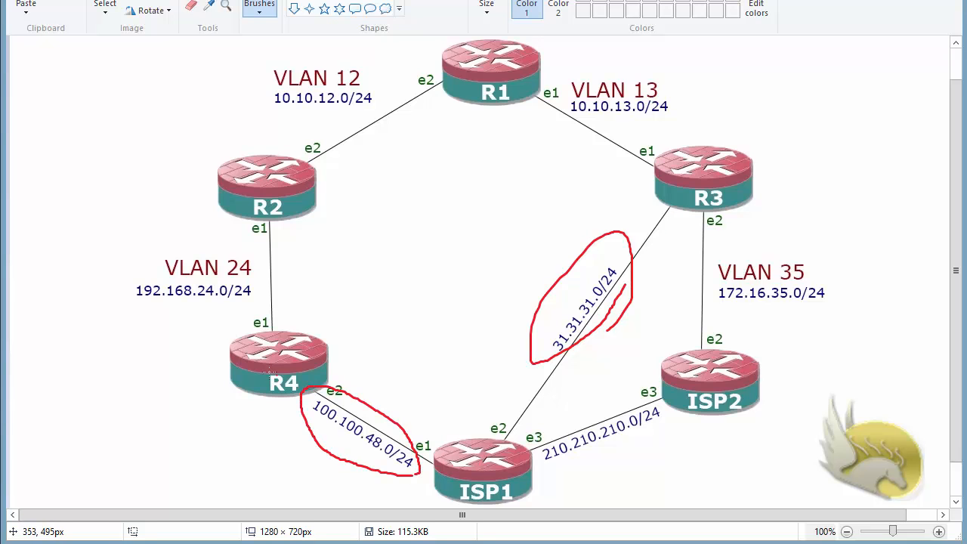
Step: Switch to the R4 session in WinBox and add the network 100.100.48.0/24 to its RIP networks
{"action": "left_click", "coordinate": [266, 424]}
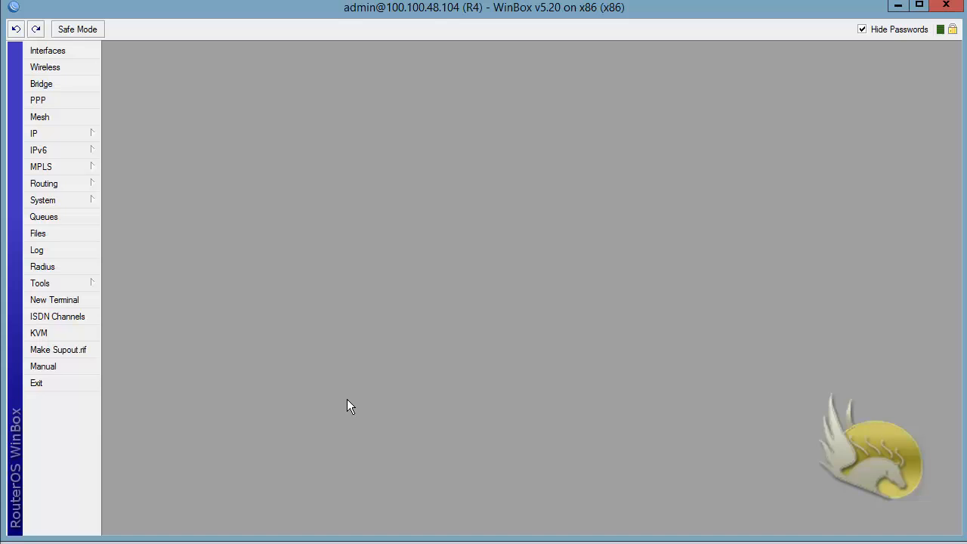
{"action": "left_click", "coordinate": [71, 181]}
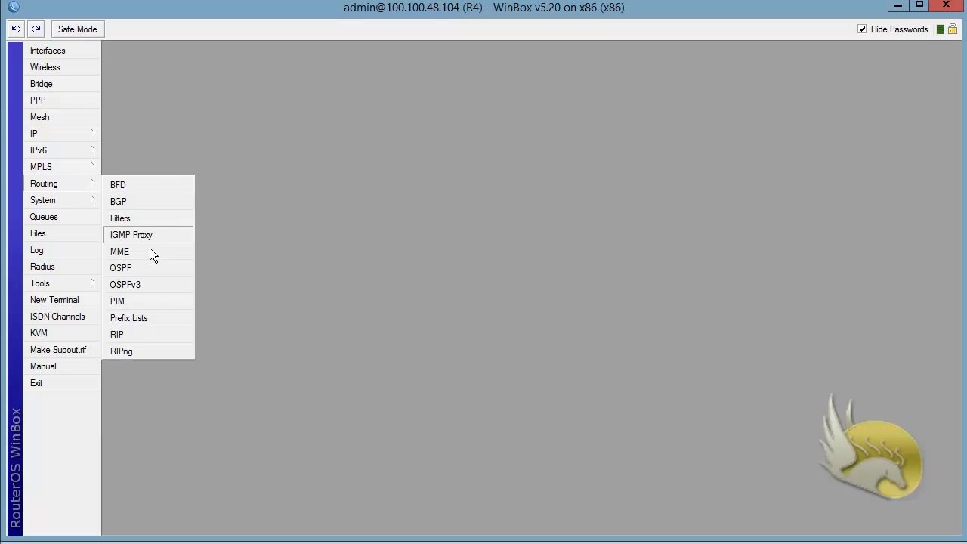
{"action": "left_click", "coordinate": [151, 334]}
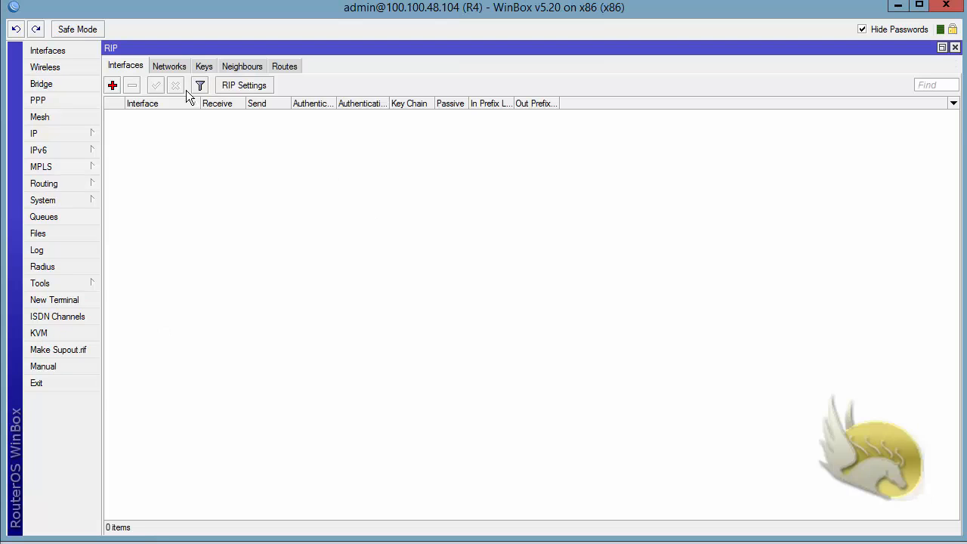
{"action": "left_click", "coordinate": [173, 67]}
{"action": "left_click", "coordinate": [113, 85]}
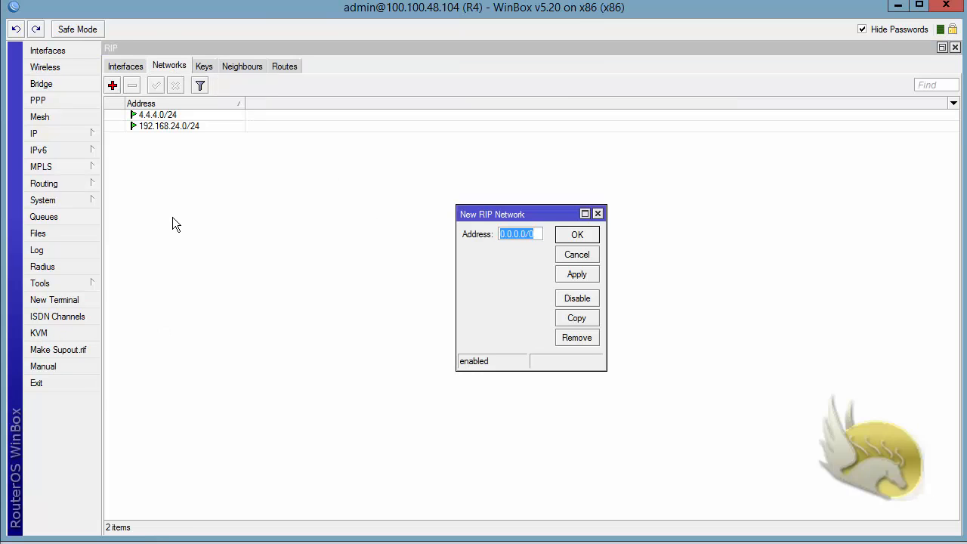
{"action": "type", "text": "1"}
{"action": "type", "text": "00.100."}
{"action": "type", "text": "48.0/24"}
{"action": "key", "text": "Return"}
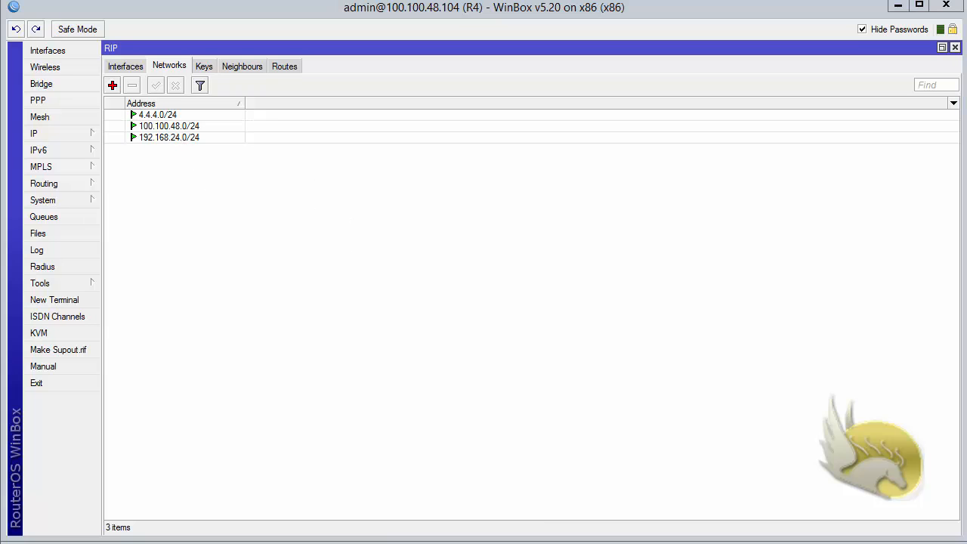
Step: Switch to the ISP1 session and examine its RIP networks and its RIP routes, focusing on the 4.4.4.0/24 route
{"action": "key", "text": "alt+Tab"}
{"action": "left_click", "coordinate": [53, 191]}
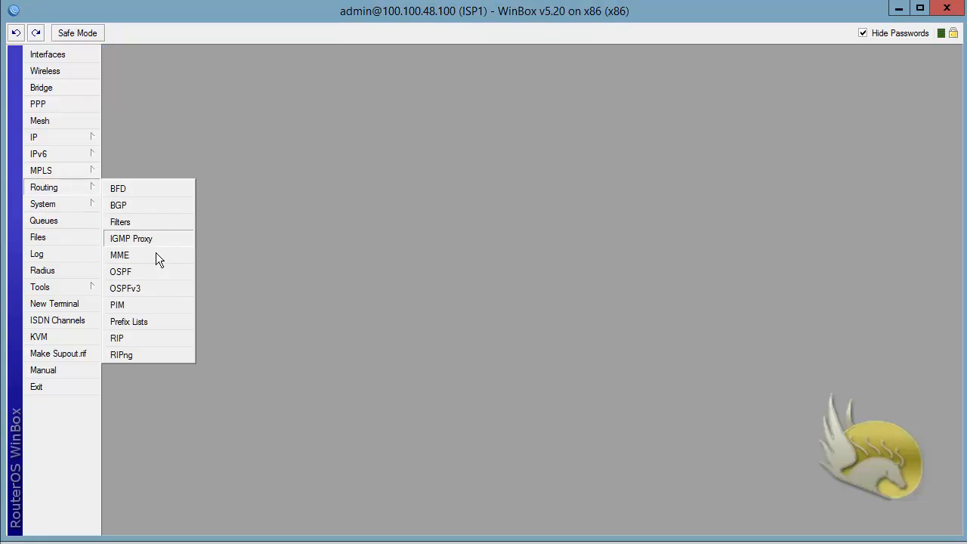
{"action": "left_click", "coordinate": [156, 337]}
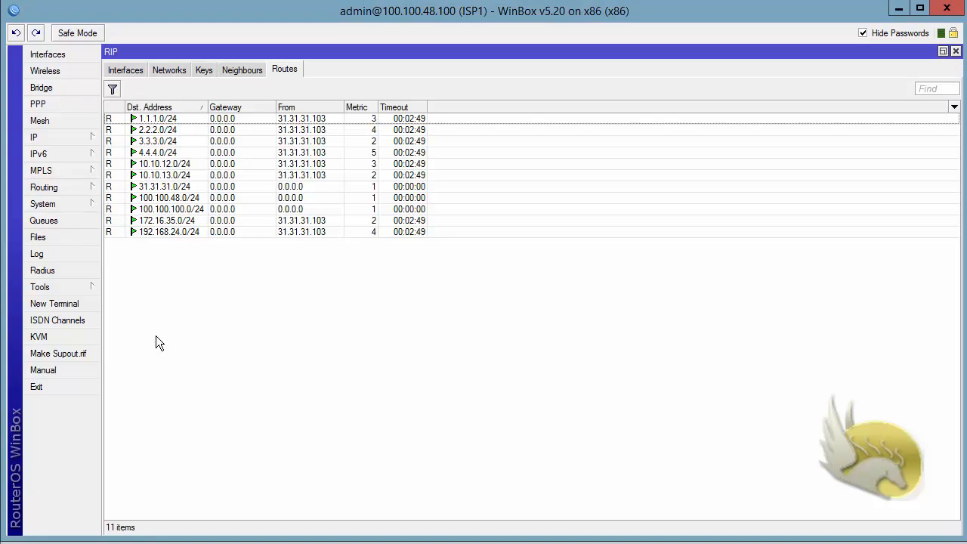
{"action": "left_click", "coordinate": [176, 71]}
{"action": "left_click", "coordinate": [151, 141]}
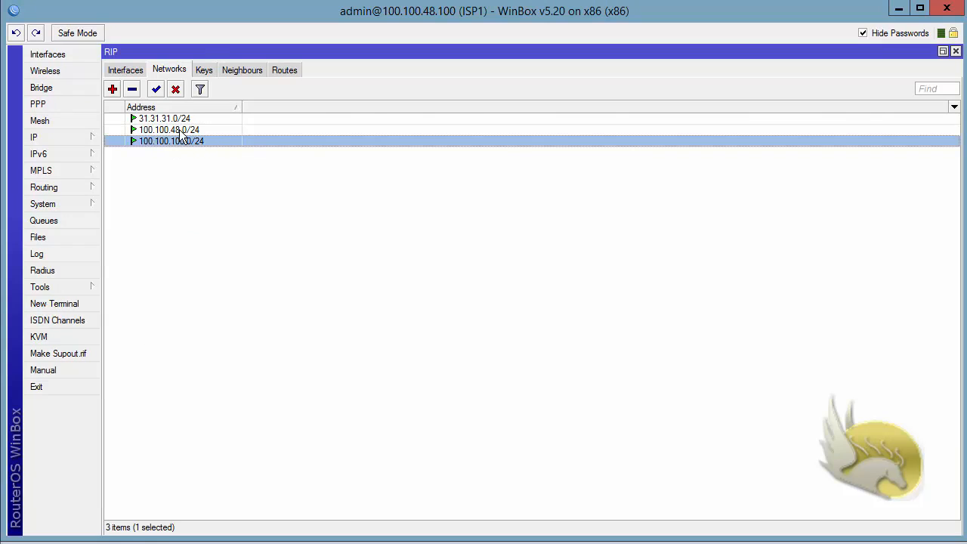
{"action": "left_click", "coordinate": [185, 130]}
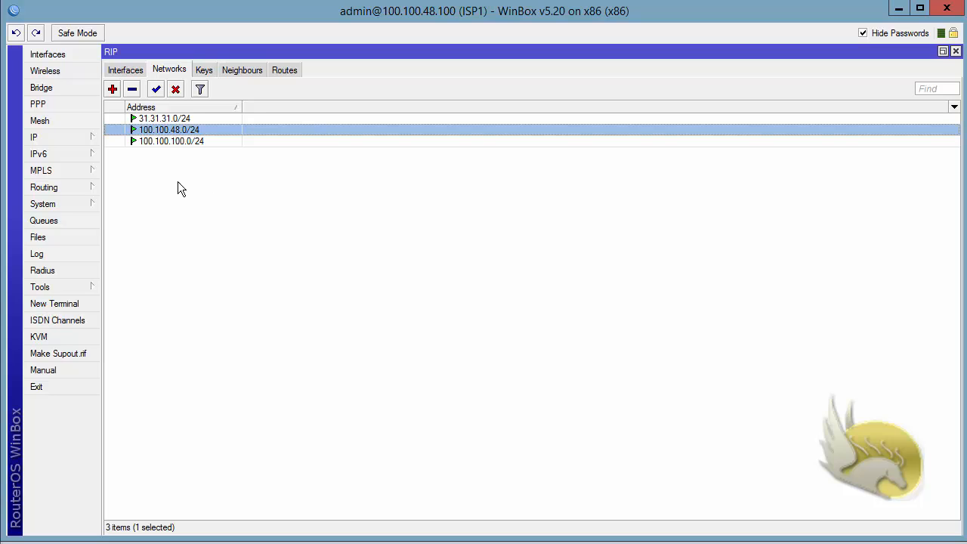
{"action": "left_click", "coordinate": [150, 120]}
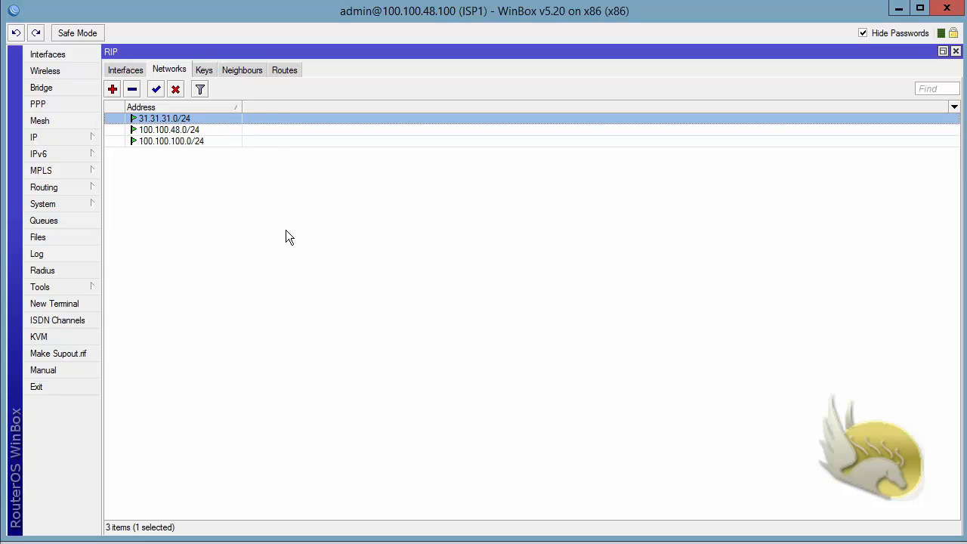
{"action": "left_click", "coordinate": [284, 71]}
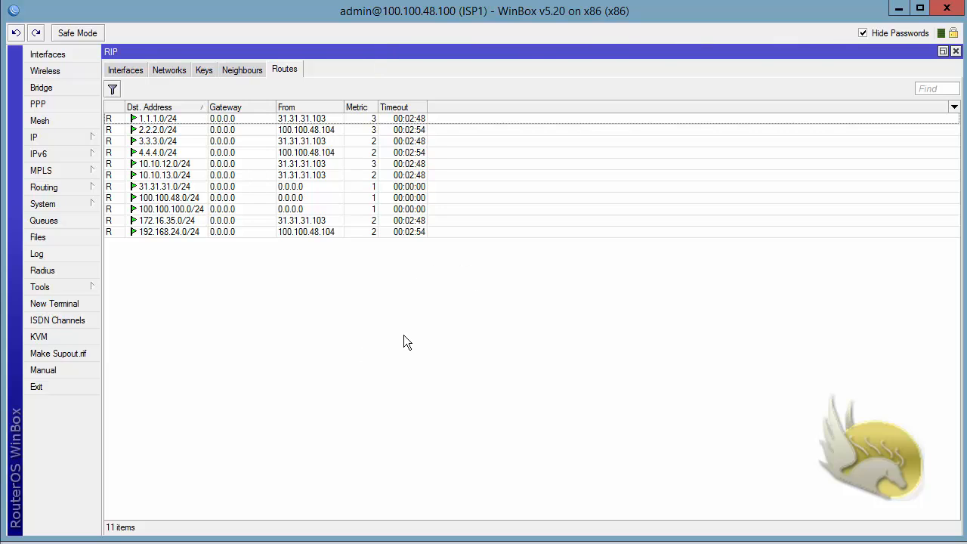
{"action": "left_click", "coordinate": [170, 154]}
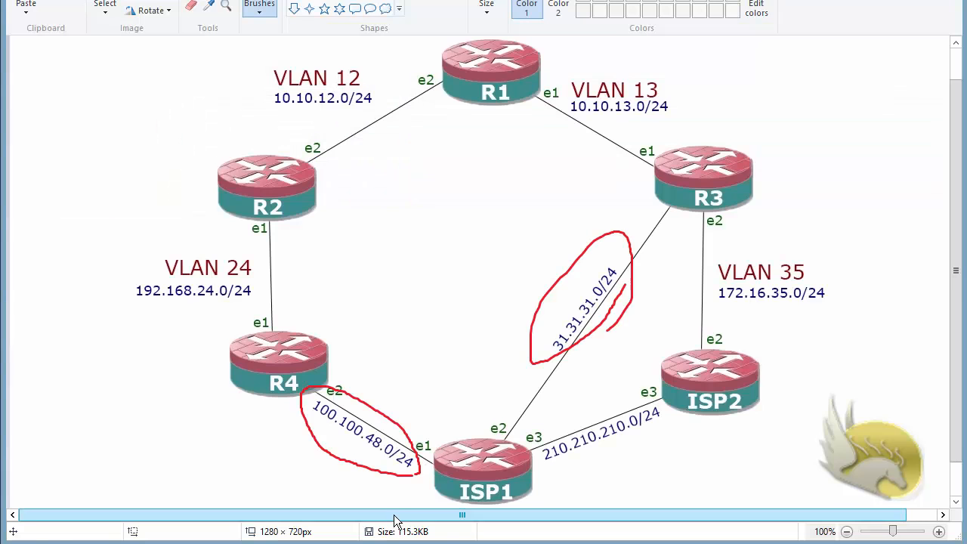
Step: In Paint, undo the red circles, cross out the link between R4 and ISP1, and undo that cross
{"action": "key", "text": "ctrl+z"}
{"action": "key", "text": "ctrl+z"}
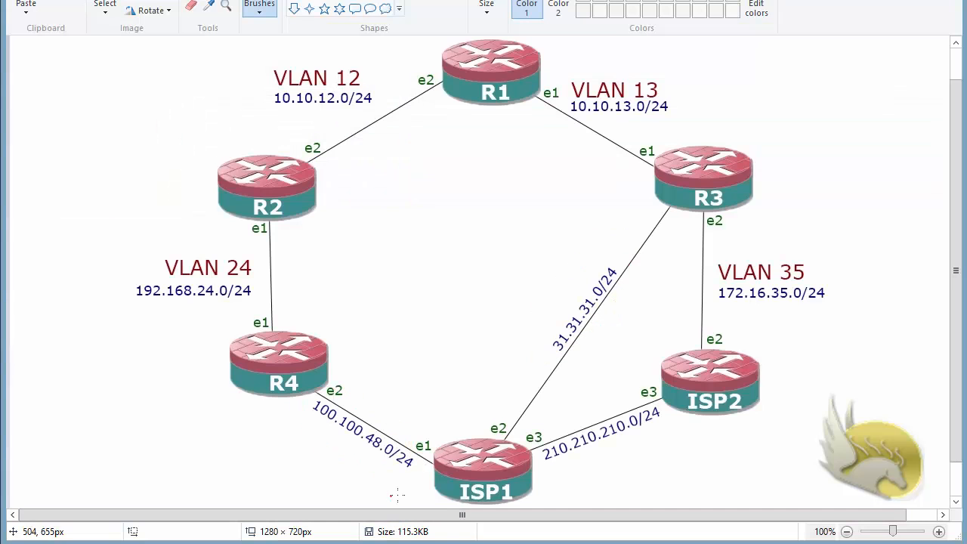
{"action": "mouse_move", "coordinate": [369, 397]}
{"action": "left_mouse_down"}
{"action": "mouse_move", "coordinate": [350, 448]}
{"action": "mouse_move", "coordinate": [386, 412]}
{"action": "left_mouse_up"}
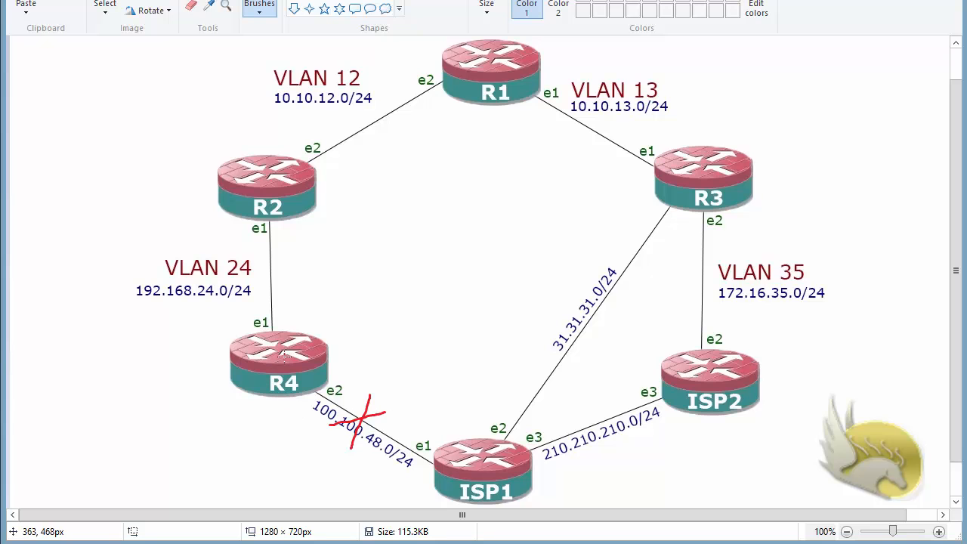
{"action": "key", "text": "ctrl+z"}
{"action": "key", "text": "ctrl+z"}
Step: Tick R4 and trace two paths from R3 to it: red via ISP1 labelled 3, blue via R1 and R2 labelled 4
{"action": "mouse_move", "coordinate": [281, 360]}
{"action": "left_mouse_down"}
{"action": "mouse_move", "coordinate": [270, 359]}
{"action": "mouse_move", "coordinate": [291, 334]}
{"action": "left_mouse_up"}
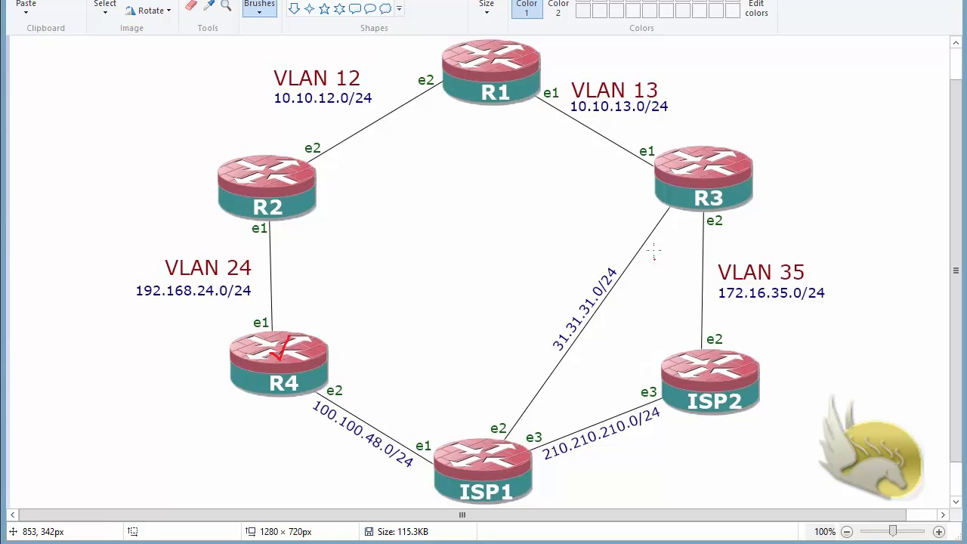
{"action": "mouse_move", "coordinate": [663, 202]}
{"action": "left_mouse_down"}
{"action": "mouse_move", "coordinate": [589, 220]}
{"action": "mouse_move", "coordinate": [516, 324]}
{"action": "mouse_move", "coordinate": [508, 435]}
{"action": "mouse_move", "coordinate": [434, 380]}
{"action": "mouse_move", "coordinate": [333, 373]}
{"action": "mouse_move", "coordinate": [318, 382]}
{"action": "mouse_move", "coordinate": [300, 354]}
{"action": "mouse_move", "coordinate": [280, 360]}
{"action": "left_mouse_up"}
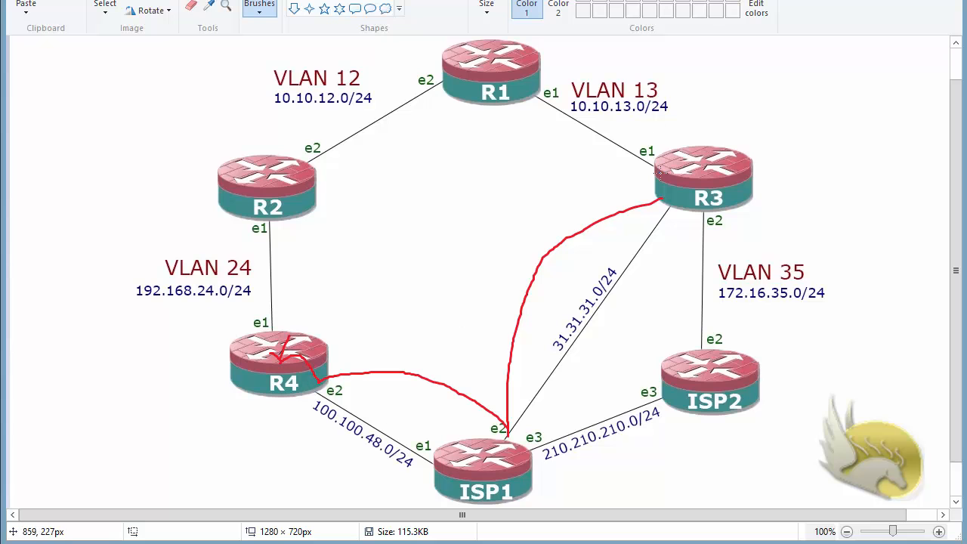
{"action": "mouse_move", "coordinate": [658, 172]}
{"action": "left_mouse_down"}
{"action": "mouse_move", "coordinate": [536, 156]}
{"action": "mouse_move", "coordinate": [513, 92]}
{"action": "mouse_move", "coordinate": [474, 149]}
{"action": "mouse_move", "coordinate": [249, 203]}
{"action": "mouse_move", "coordinate": [276, 217]}
{"action": "mouse_move", "coordinate": [285, 306]}
{"action": "mouse_move", "coordinate": [270, 334]}
{"action": "mouse_move", "coordinate": [293, 333]}
{"action": "mouse_move", "coordinate": [286, 364]}
{"action": "left_mouse_up"}
{"action": "left_click_drag", "start_coordinate": [388, 198], "coordinate": [402, 226]}
{"action": "mouse_move", "coordinate": [520, 256]}
{"action": "left_mouse_down"}
{"action": "mouse_move", "coordinate": [530, 265]}
{"action": "mouse_move", "coordinate": [525, 278]}
{"action": "left_mouse_up"}
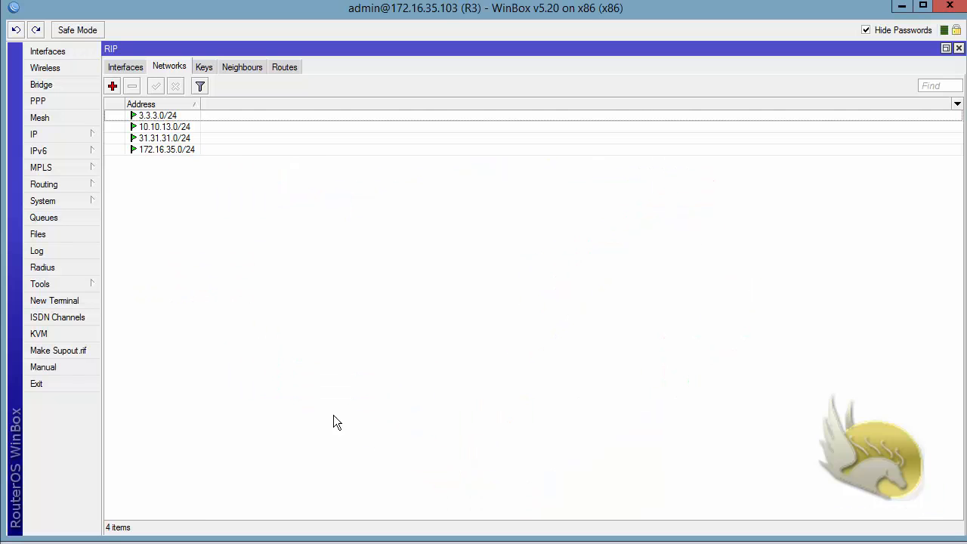
Step: In the R3 session in WinBox, examine the RIP routes and select the 4.4.4.0/24 entry
{"action": "left_click", "coordinate": [279, 67]}
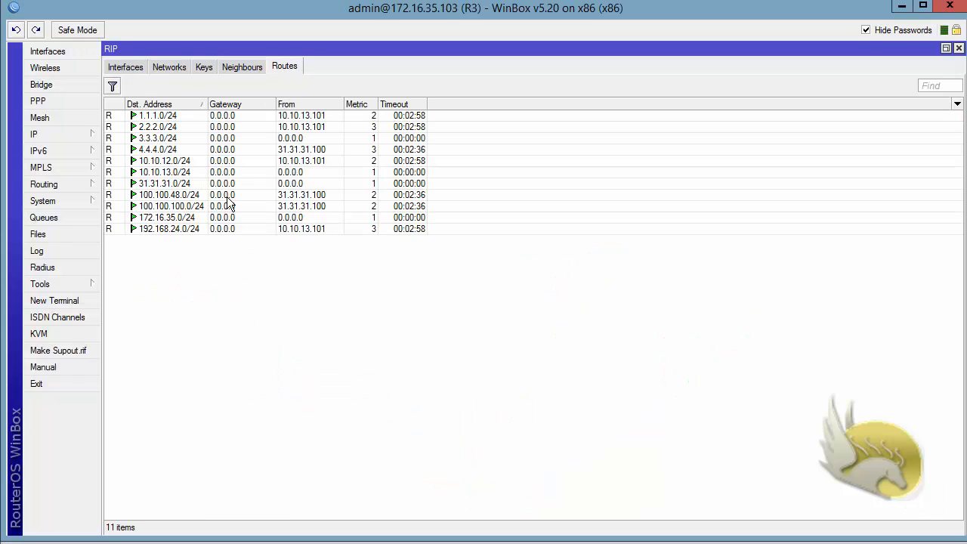
{"action": "left_click", "coordinate": [181, 150]}
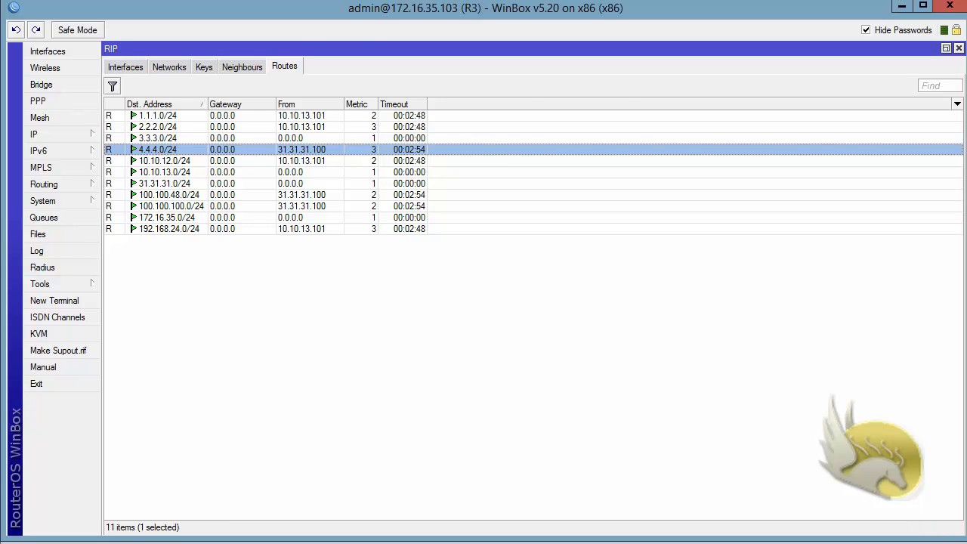
Step: Return to the Paint diagram, tick the link between R2 and R4, and cross out the red path between R4 and ISP1
{"action": "key", "text": "alt+Tab"}
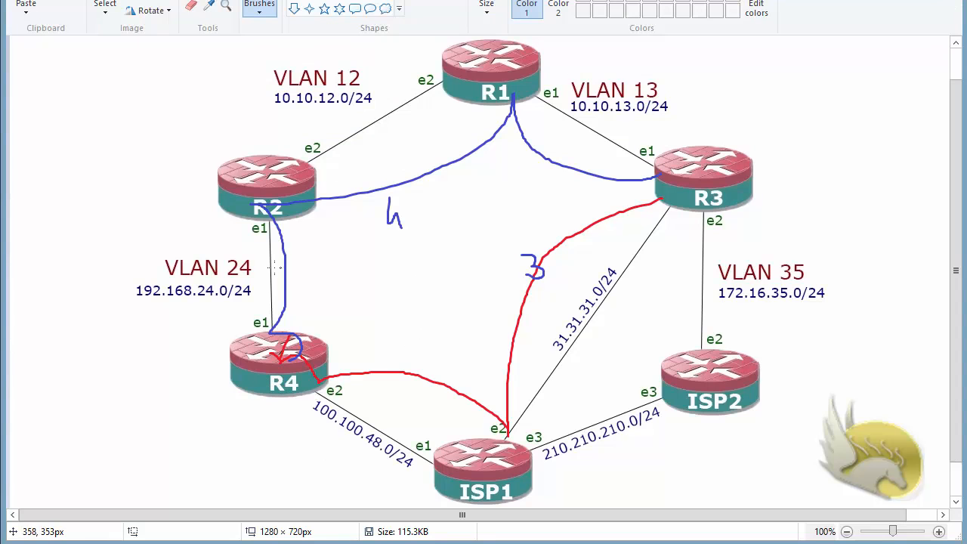
{"action": "left_click_drag", "start_coordinate": [274, 265], "coordinate": [311, 213]}
{"action": "left_click_drag", "start_coordinate": [413, 326], "coordinate": [373, 422]}
{"action": "left_click_drag", "start_coordinate": [363, 334], "coordinate": [429, 413]}
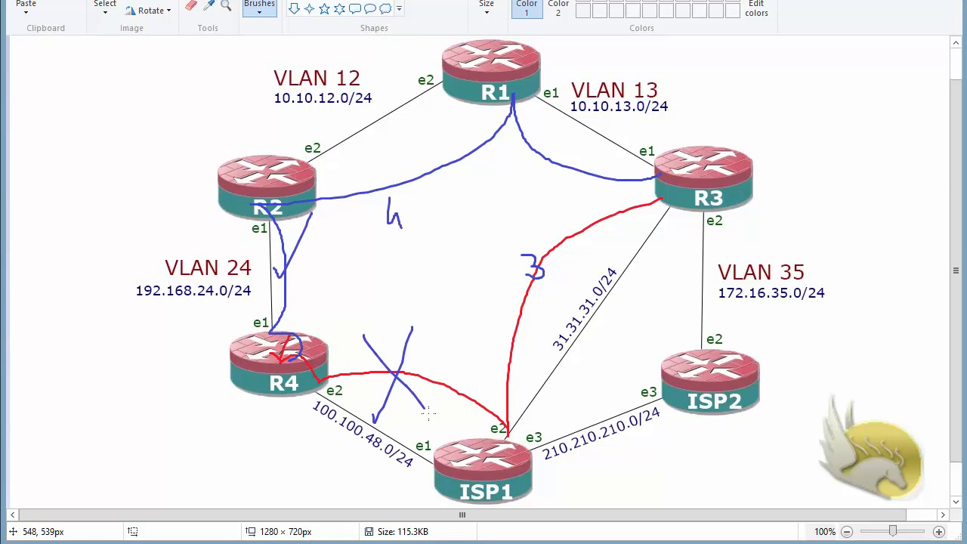
Step: Undo all the red and blue brush marks on the topology diagram
{"action": "key", "text": "ctrl+z"}
{"action": "key", "text": "ctrl+z"}
{"action": "key", "text": "ctrl+z"}
{"action": "key", "text": "ctrl+z"}
{"action": "key", "text": "ctrl+z"}
{"action": "key", "text": "ctrl+z"}
{"action": "key", "text": "ctrl+z"}
{"action": "key", "text": "ctrl+z"}
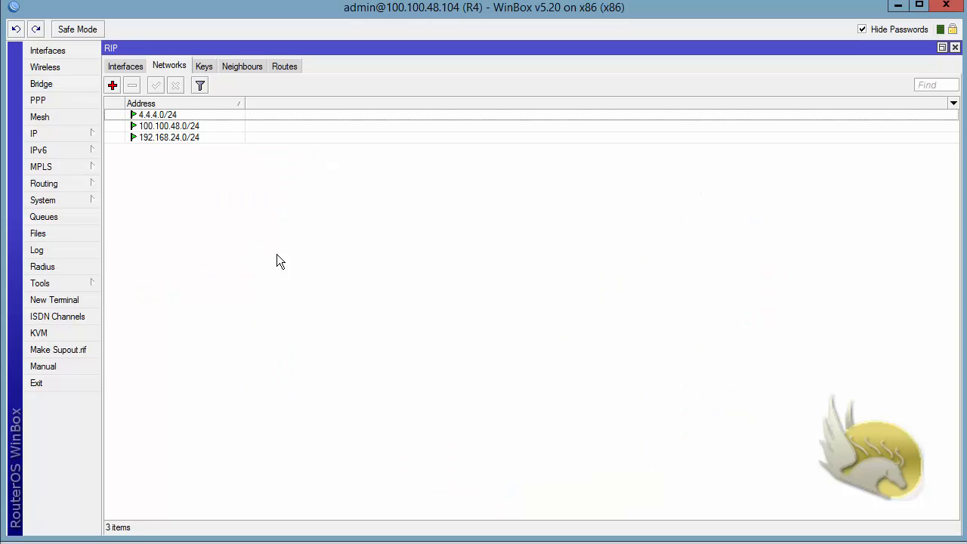
Step: In the R4 session in WinBox, add a prefix list rule with chain RIP-OUT, prefix 4.4.4.0/24 and action discard, and maximize the prefix list window
{"action": "left_click", "coordinate": [74, 185]}
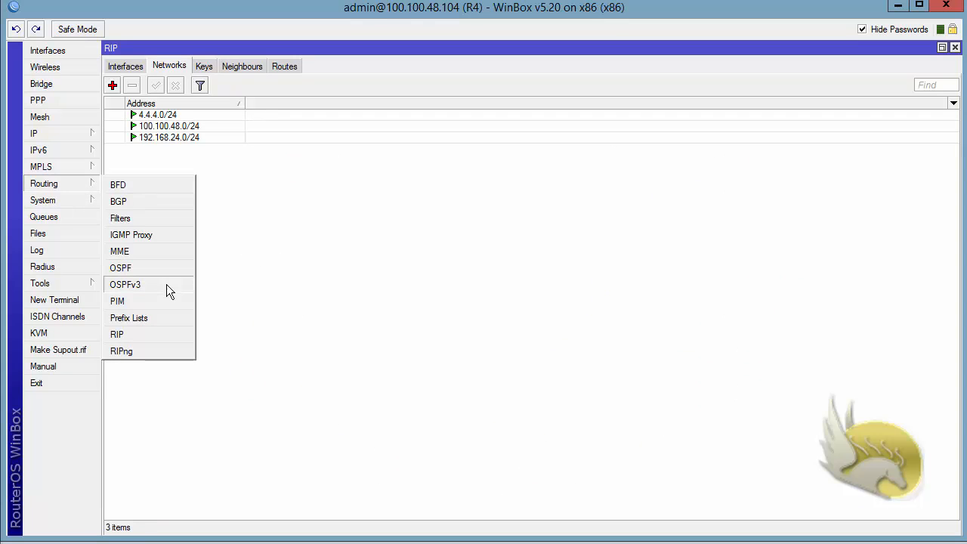
{"action": "left_click", "coordinate": [170, 319]}
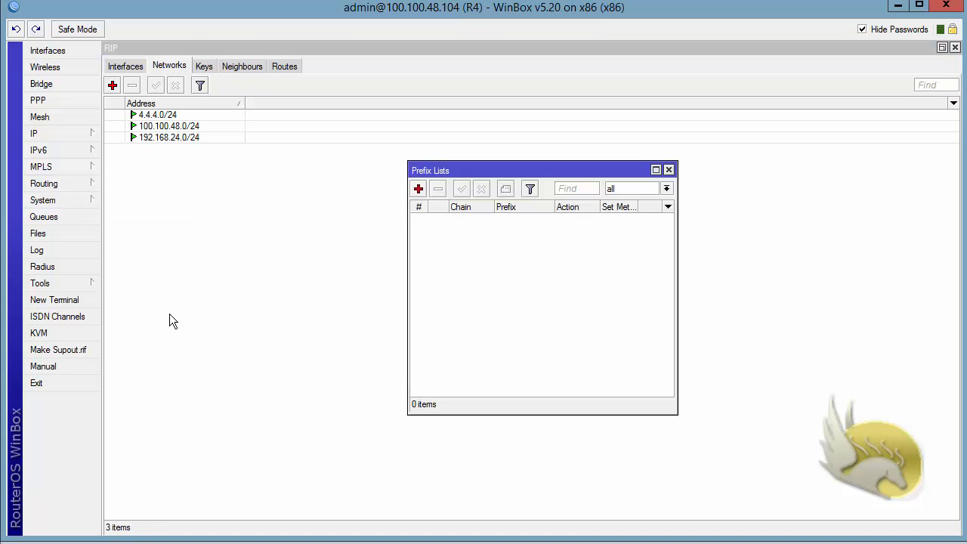
{"action": "left_click", "coordinate": [417, 189]}
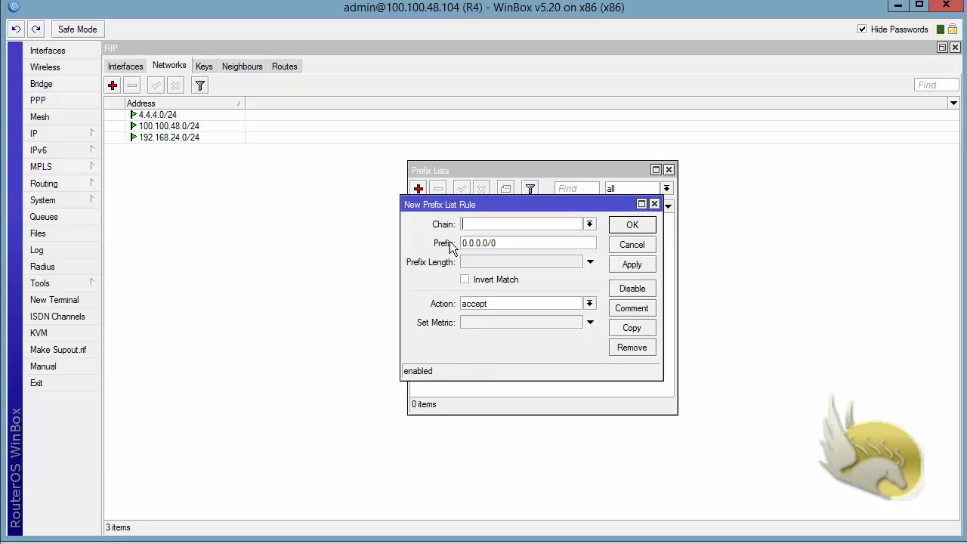
{"action": "type", "text": "RIP-OUT"}
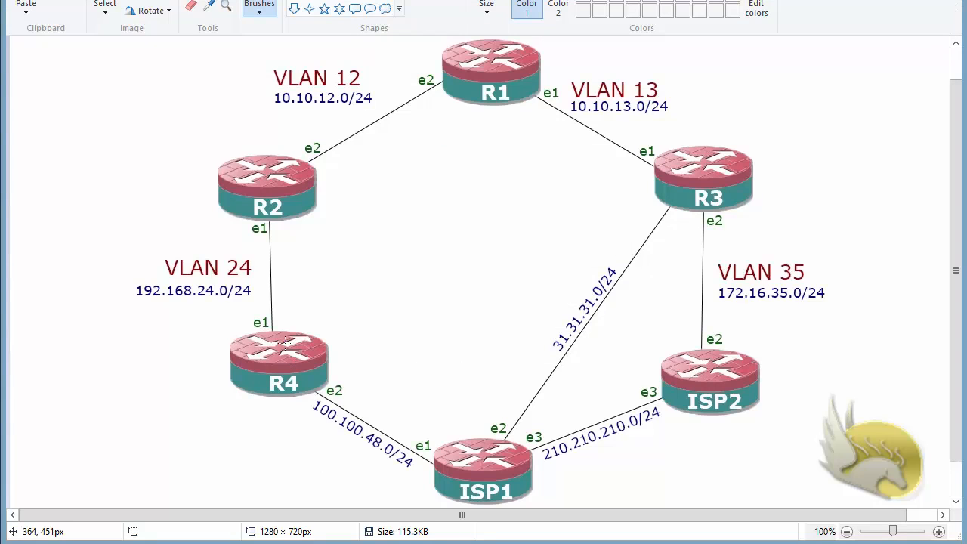
{"action": "mouse_move", "coordinate": [301, 362]}
{"action": "left_mouse_down"}
{"action": "mouse_move", "coordinate": [370, 385]}
{"action": "mouse_move", "coordinate": [349, 379]}
{"action": "left_mouse_up"}
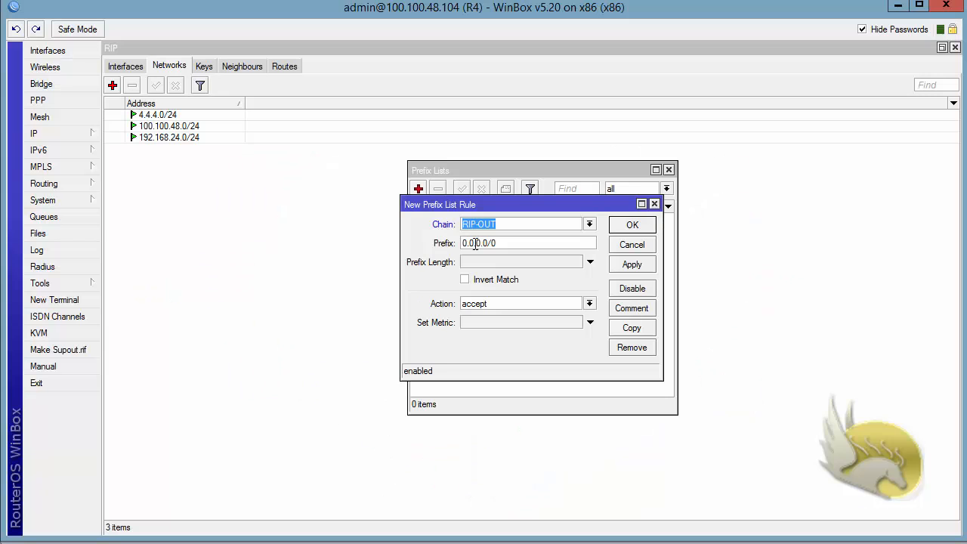
{"action": "left_click_drag", "start_coordinate": [506, 243], "coordinate": [405, 248]}
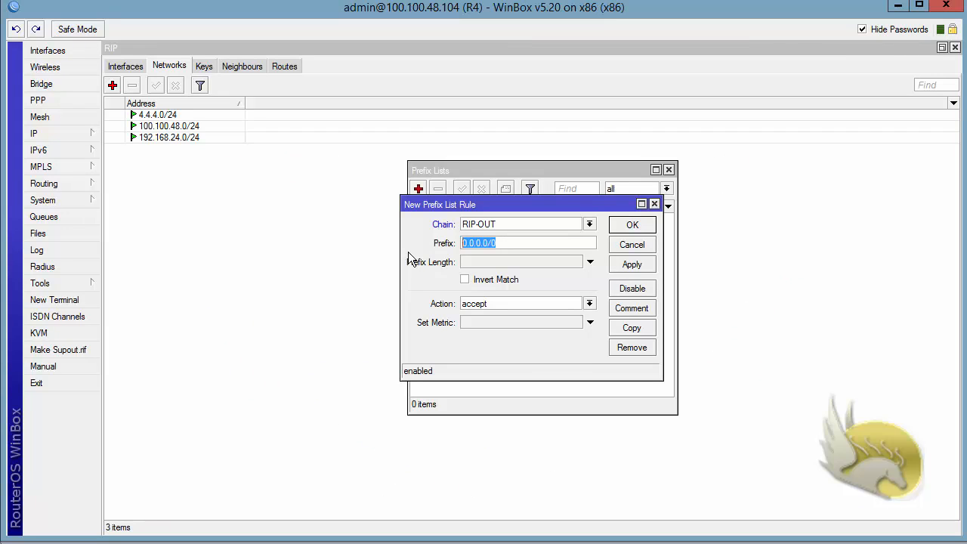
{"action": "type", "text": "4.4.4.0/24"}
{"action": "left_click", "coordinate": [589, 303]}
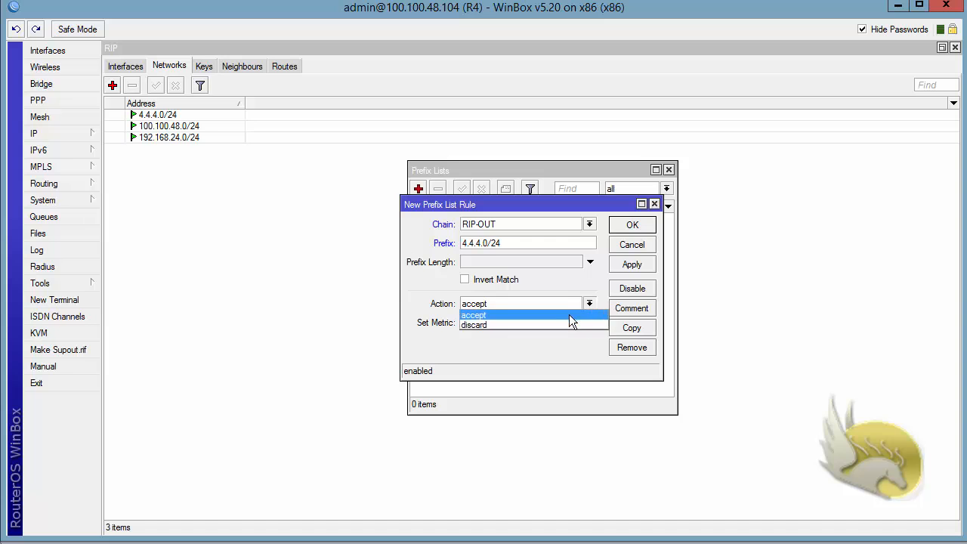
{"action": "left_click", "coordinate": [565, 325]}
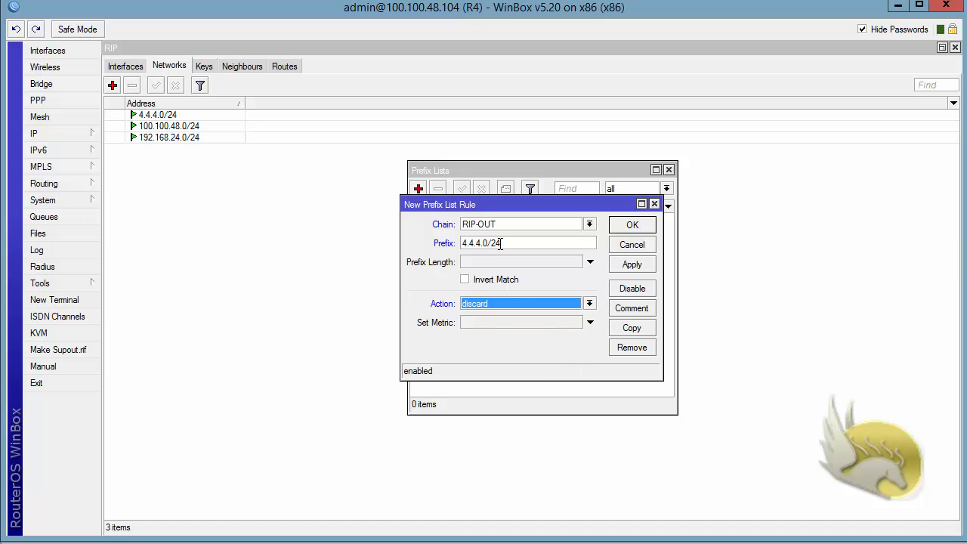
{"action": "left_click", "coordinate": [621, 227]}
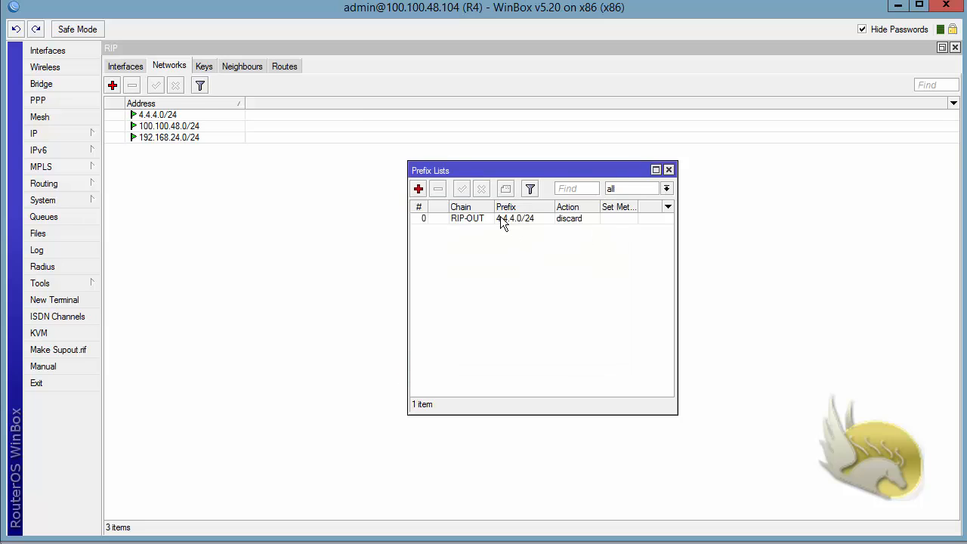
{"action": "left_click", "coordinate": [656, 170]}
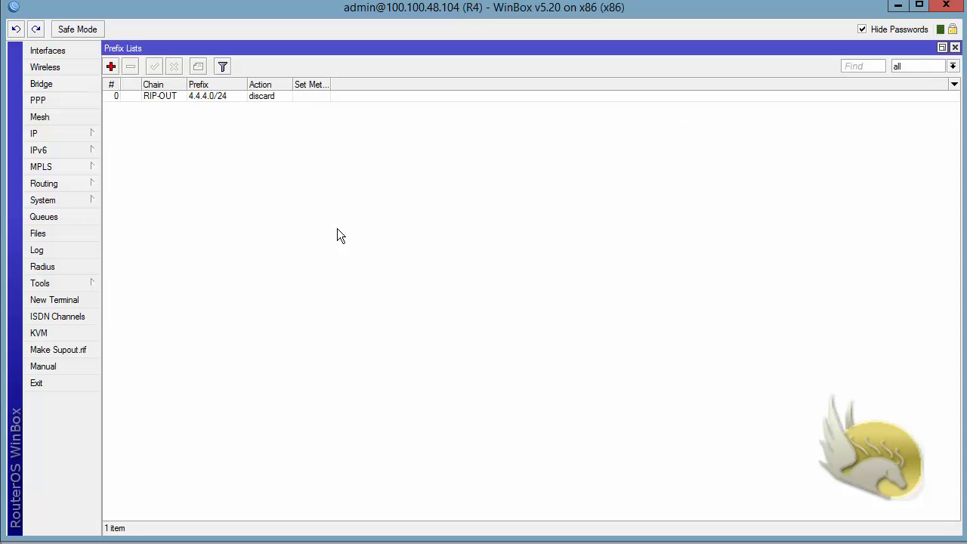
Step: Start a new RIP interface entry on R4, and mark R4's outgoing direction at e2 on the Paint topology diagram
{"action": "left_click", "coordinate": [68, 186]}
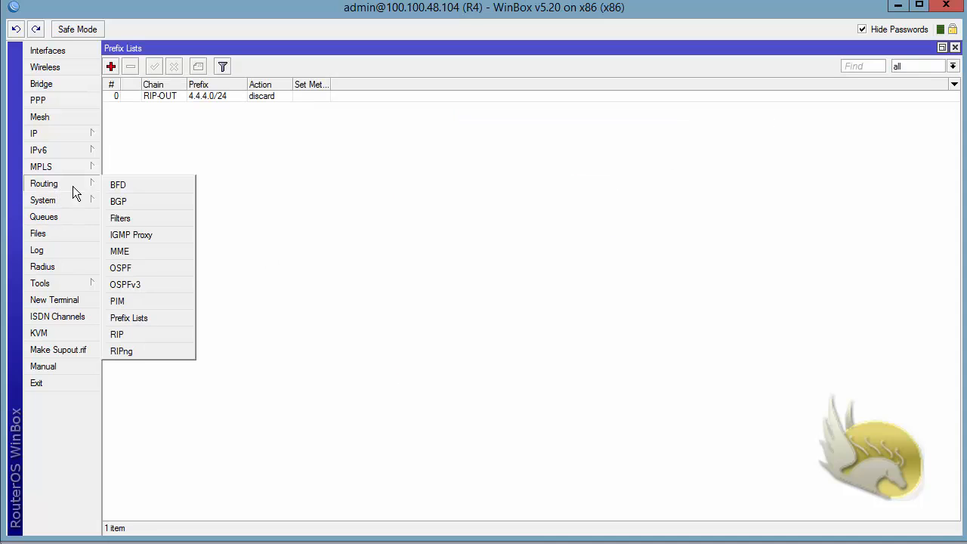
{"action": "left_click", "coordinate": [147, 335]}
{"action": "left_click", "coordinate": [119, 67]}
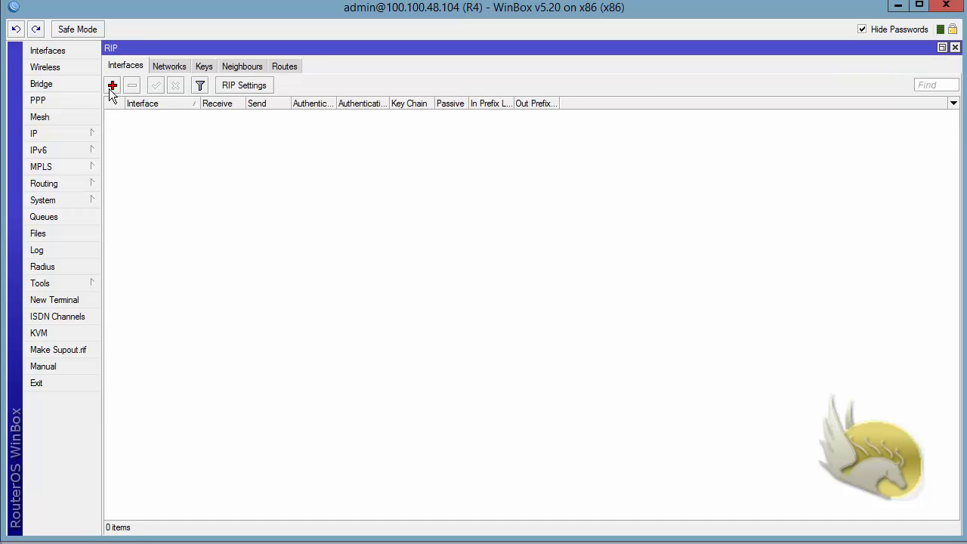
{"action": "left_click", "coordinate": [112, 85]}
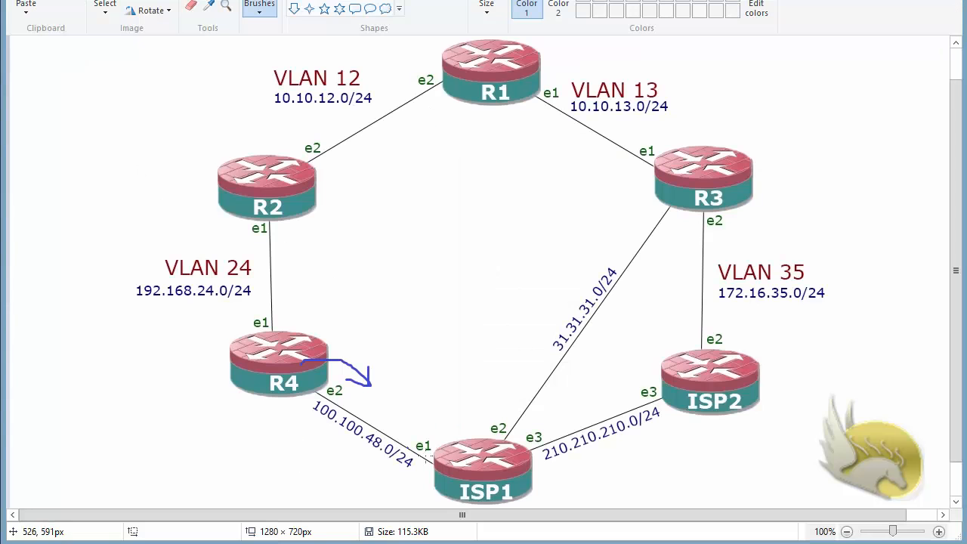
{"action": "mouse_move", "coordinate": [347, 397]}
{"action": "left_mouse_down"}
{"action": "mouse_move", "coordinate": [338, 398]}
{"action": "mouse_move", "coordinate": [335, 380]}
{"action": "mouse_move", "coordinate": [344, 388]}
{"action": "left_mouse_up"}
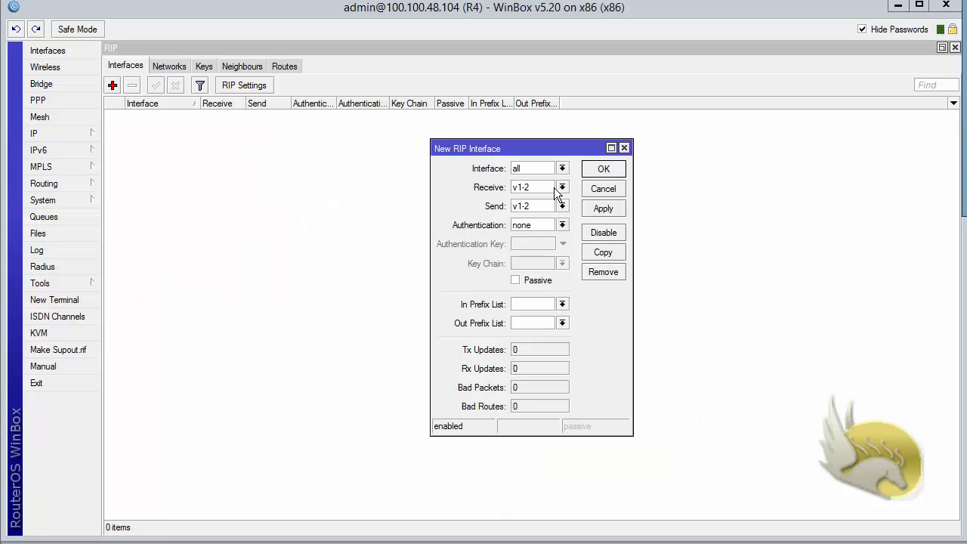
Step: In the R4 session in WinBox, add RIP interface ether2 with RIP-OUT as its out prefix list
{"action": "left_click", "coordinate": [561, 189]}
{"action": "left_click", "coordinate": [561, 187]}
{"action": "left_click", "coordinate": [561, 169]}
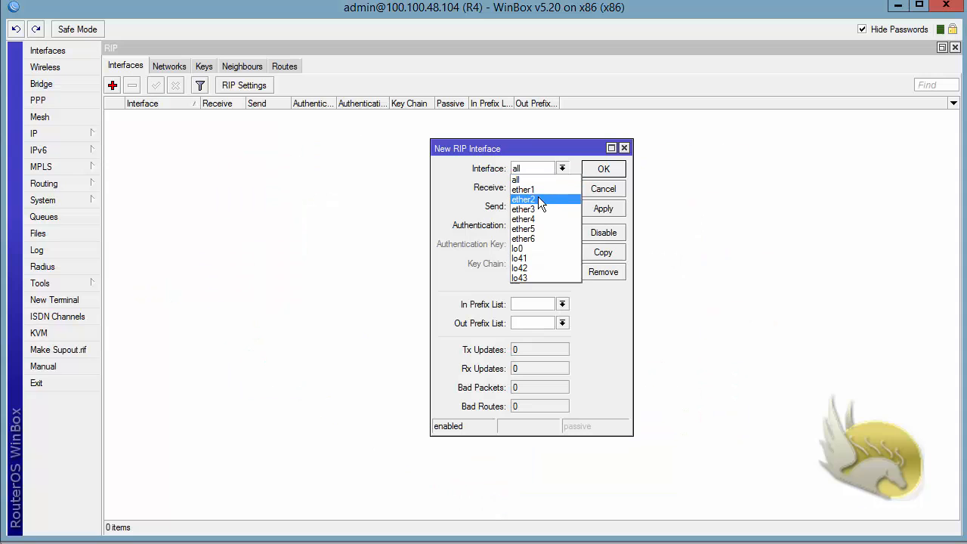
{"action": "left_click", "coordinate": [538, 196]}
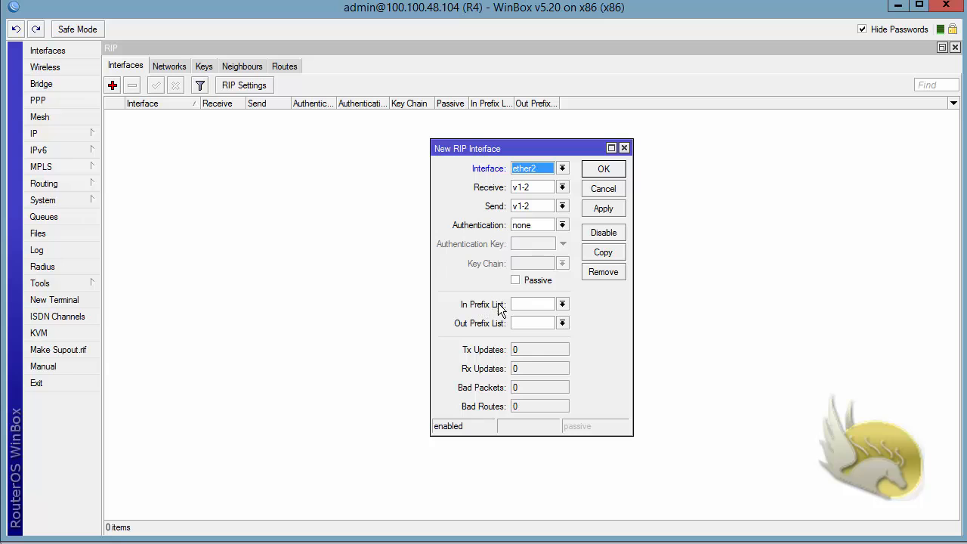
{"action": "left_click", "coordinate": [562, 323]}
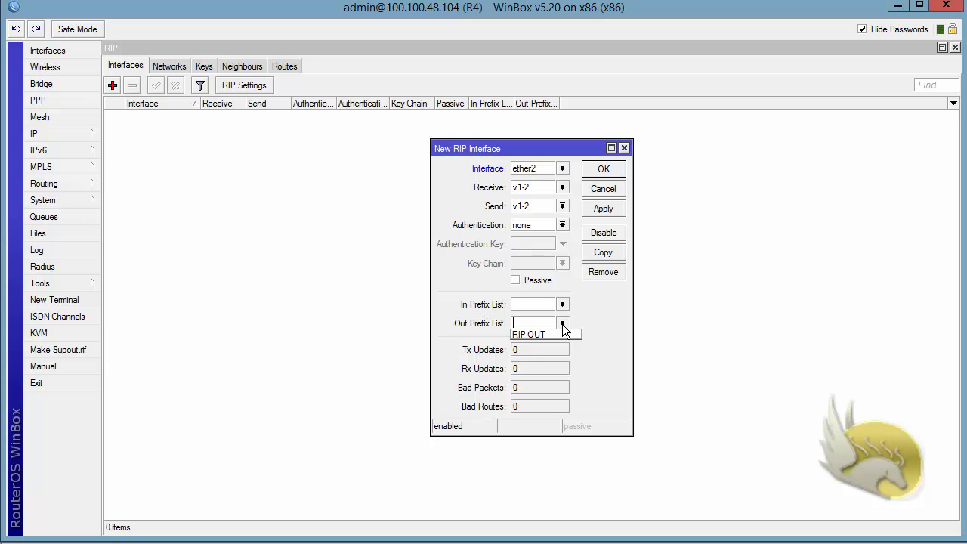
{"action": "left_click", "coordinate": [548, 336]}
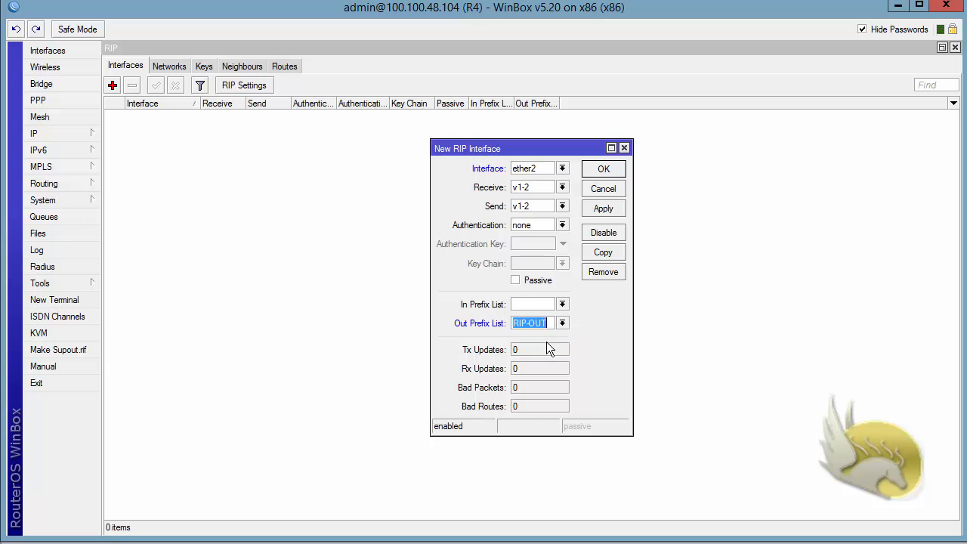
{"action": "left_click", "coordinate": [598, 208]}
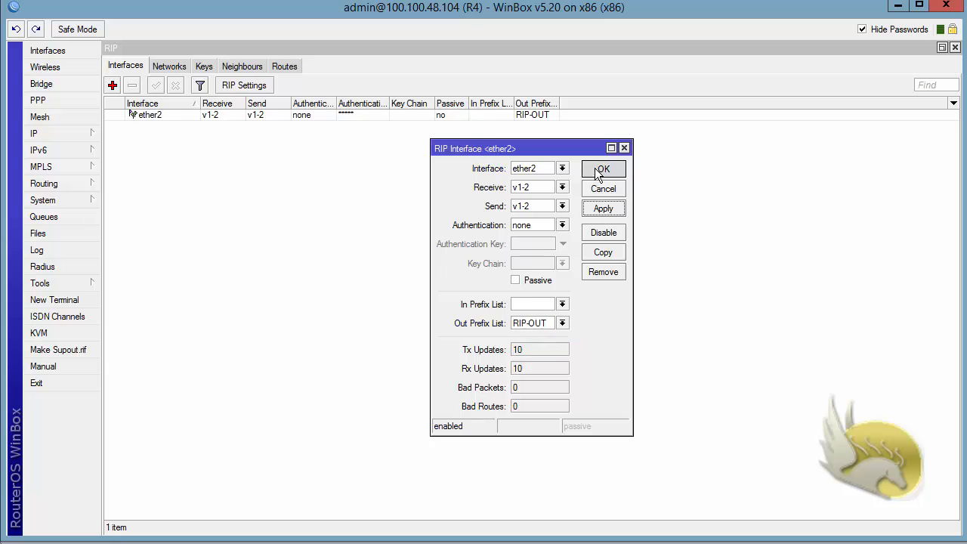
{"action": "left_click", "coordinate": [595, 168]}
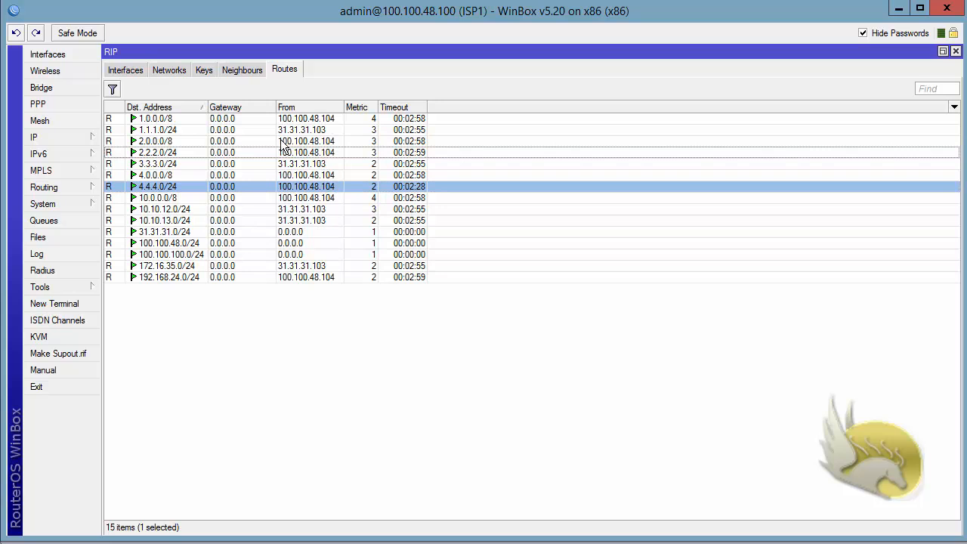
Step: Examine the 4.4.4.0/24 entry among the RIP routes in the ISP1 and R3 sessions, and display ISP1's RIP interfaces
{"action": "left_click", "coordinate": [328, 190]}
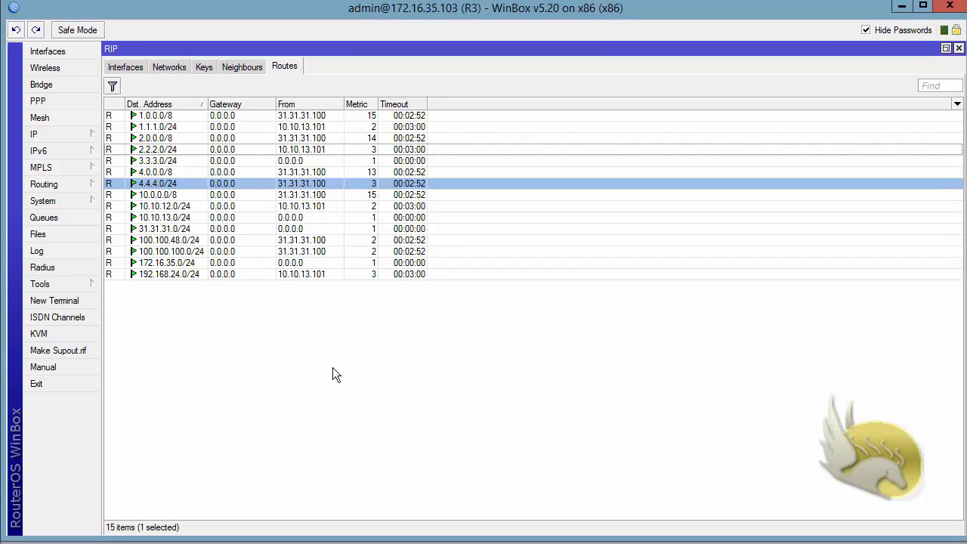
{"action": "left_click", "coordinate": [301, 184]}
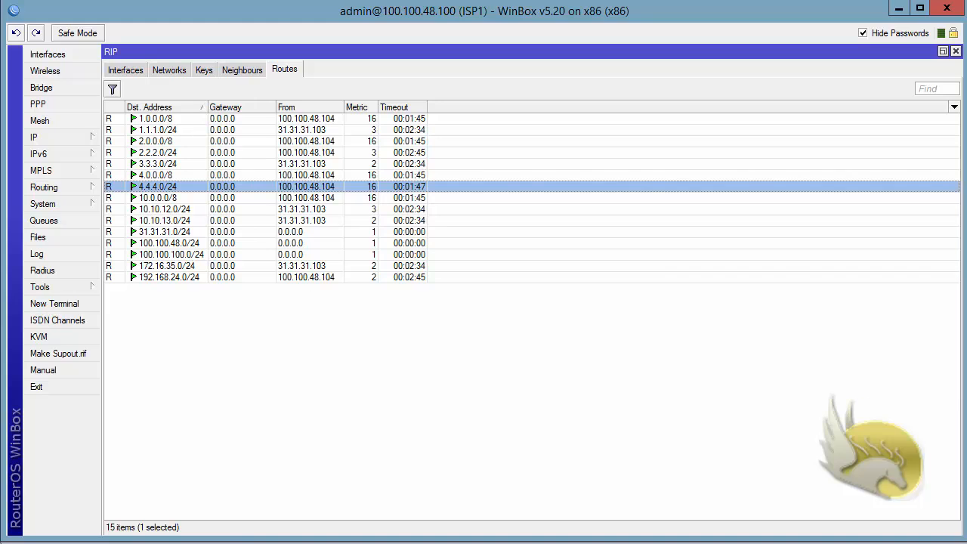
{"action": "left_click", "coordinate": [151, 543]}
{"action": "key", "text": "alt+Tab"}
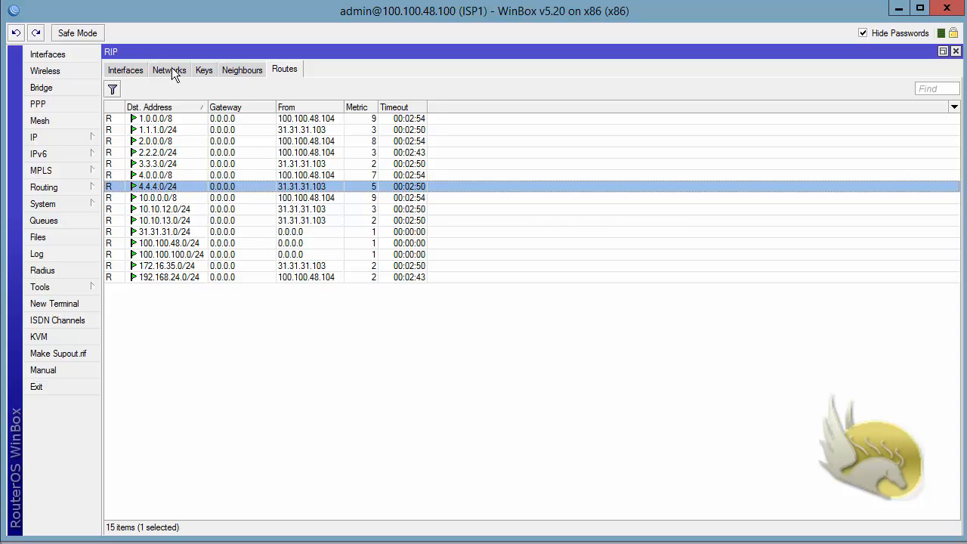
{"action": "left_click", "coordinate": [135, 70]}
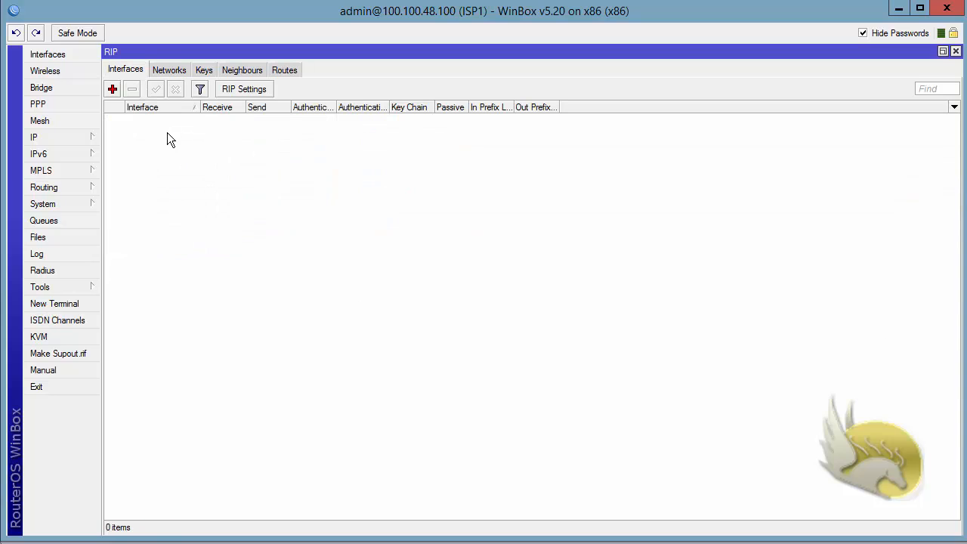